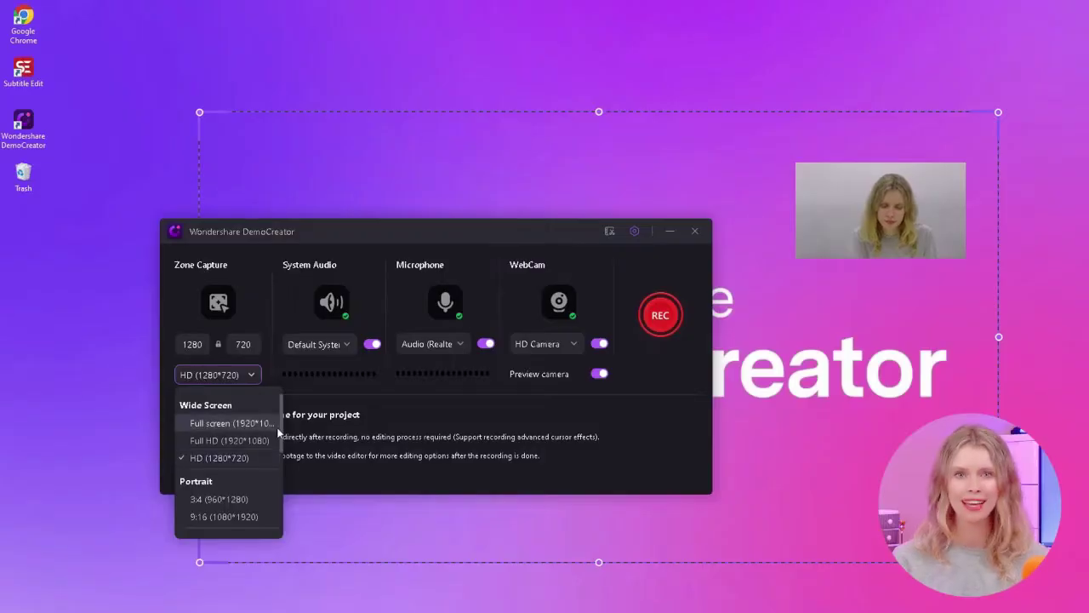
- Scroll through the resolution list, leaving the capture size at HD 1280×720
drag(283, 435, 277, 460)
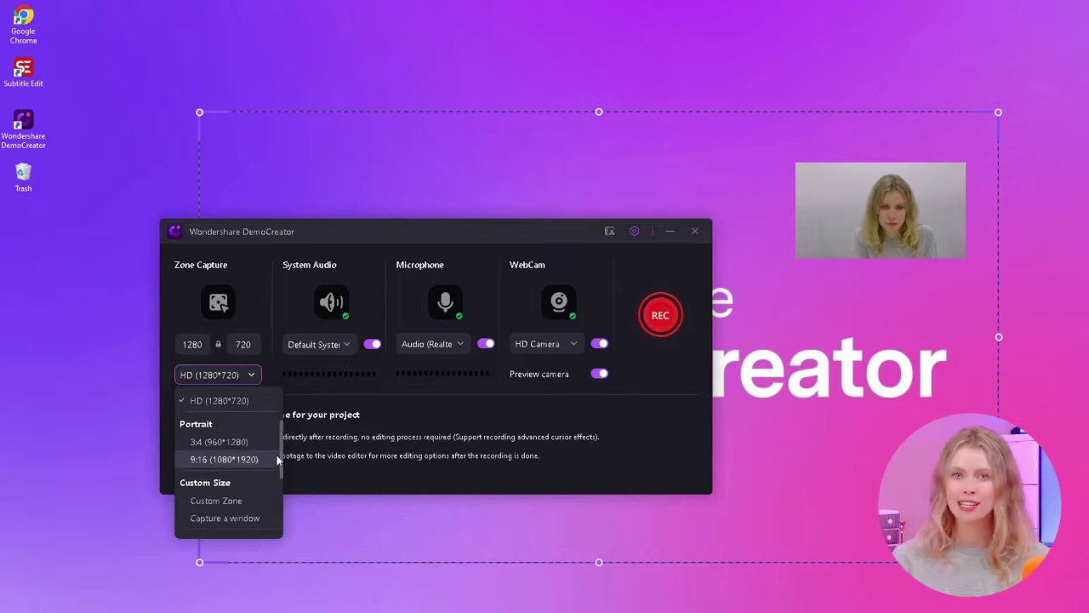
drag(278, 460, 280, 483)
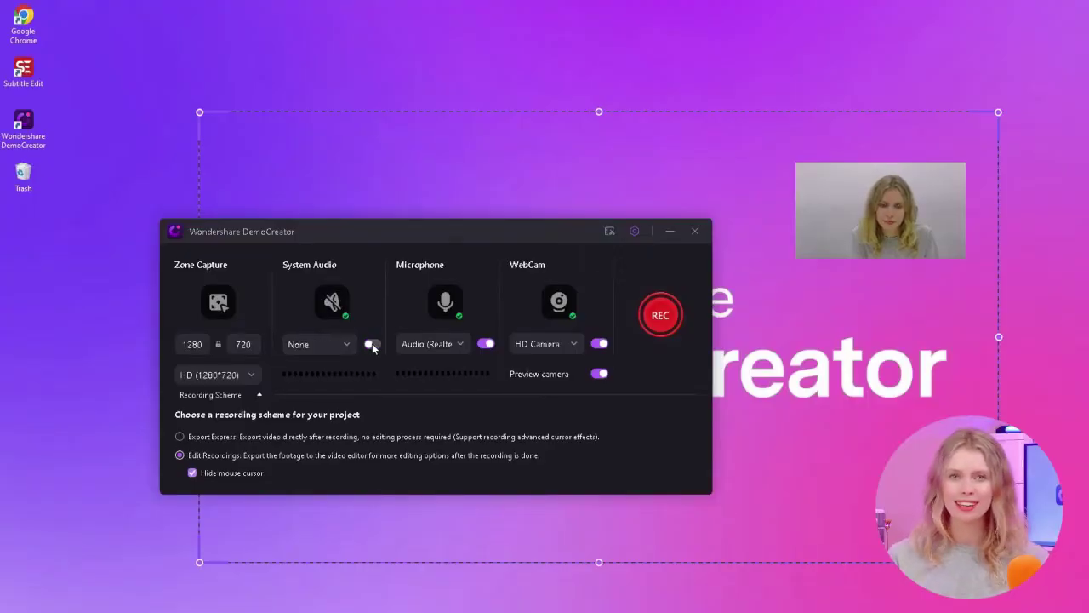
- Enable system audio, microphone and webcam, then enlarge the webcam preview
click(372, 343)
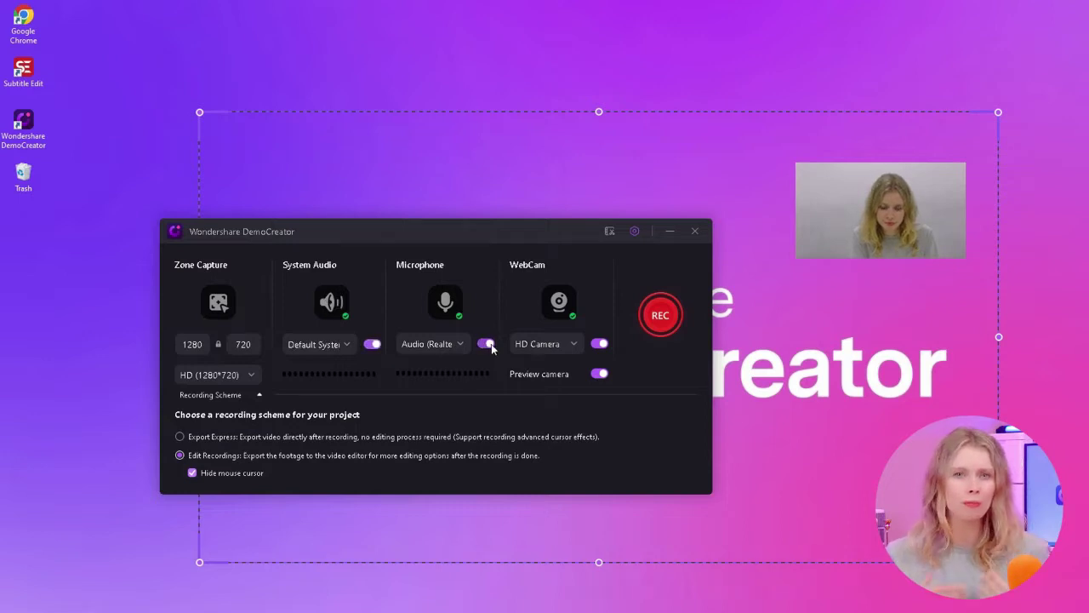
click(485, 344)
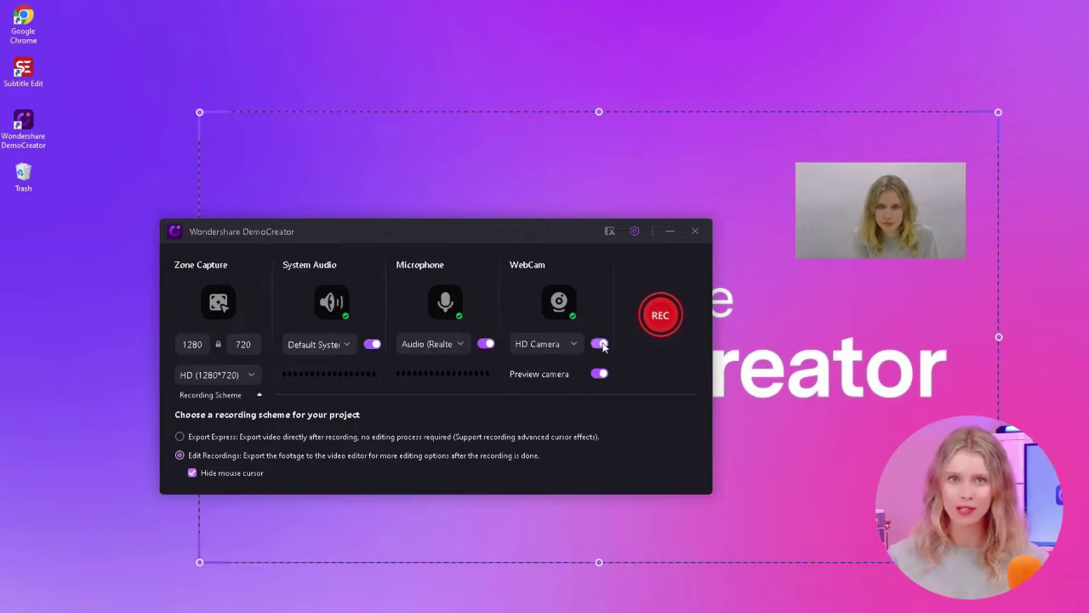
click(600, 344)
click(598, 344)
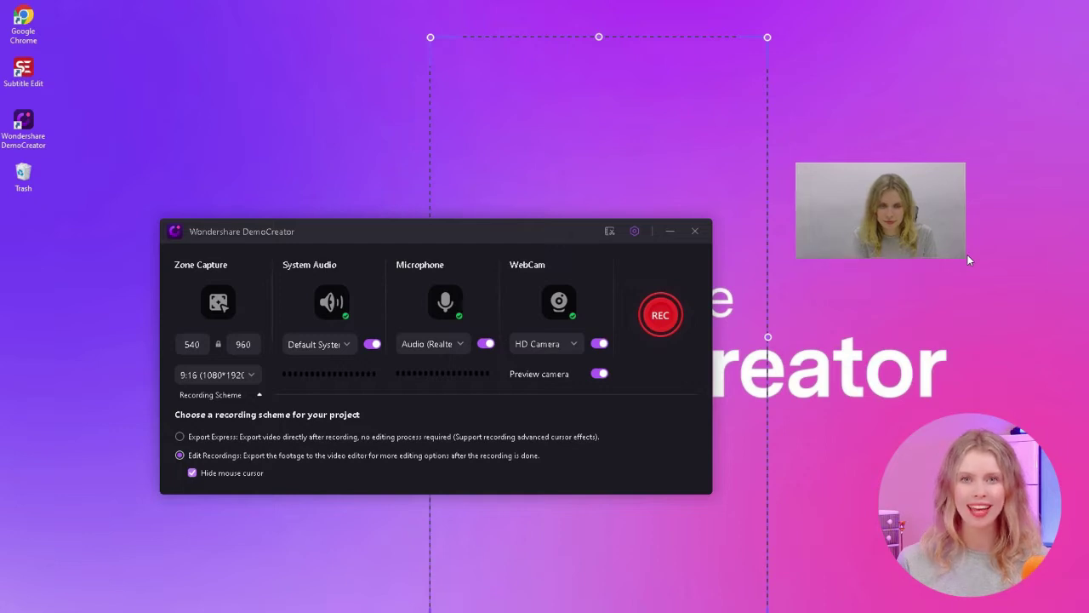
drag(962, 254, 1068, 344)
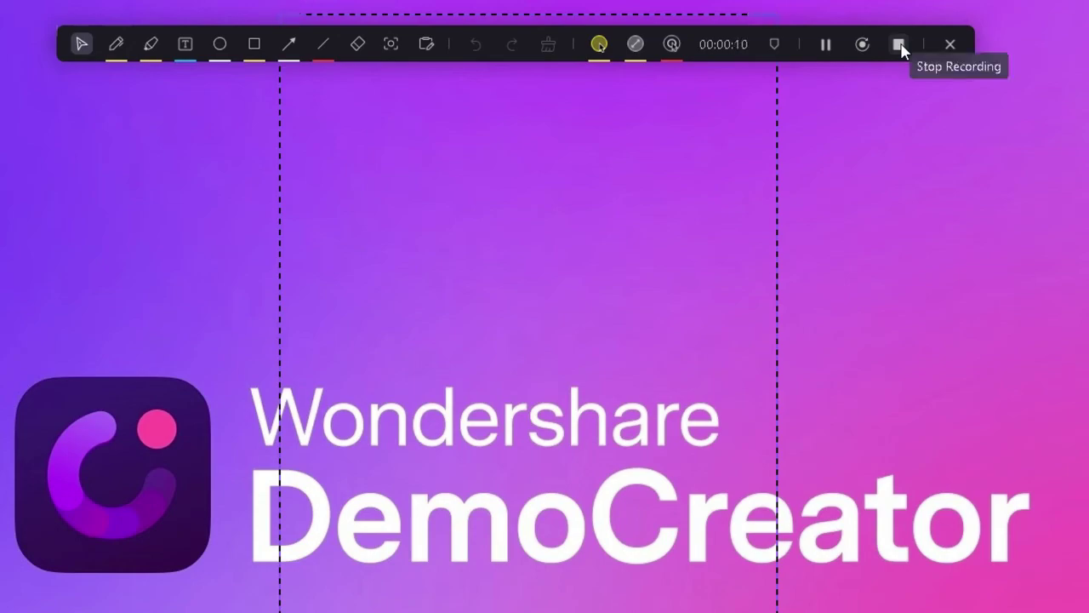
- Stop the recording, open it via Advanced Editing, and scrub through its timeline
click(901, 45)
mouse_move(240, 562)
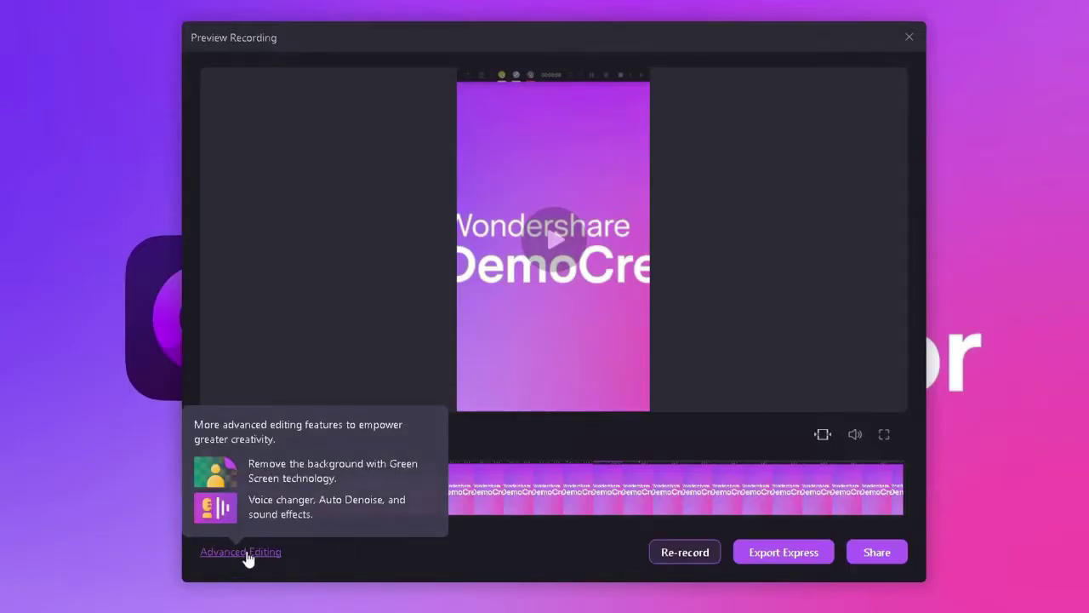
click(240, 551)
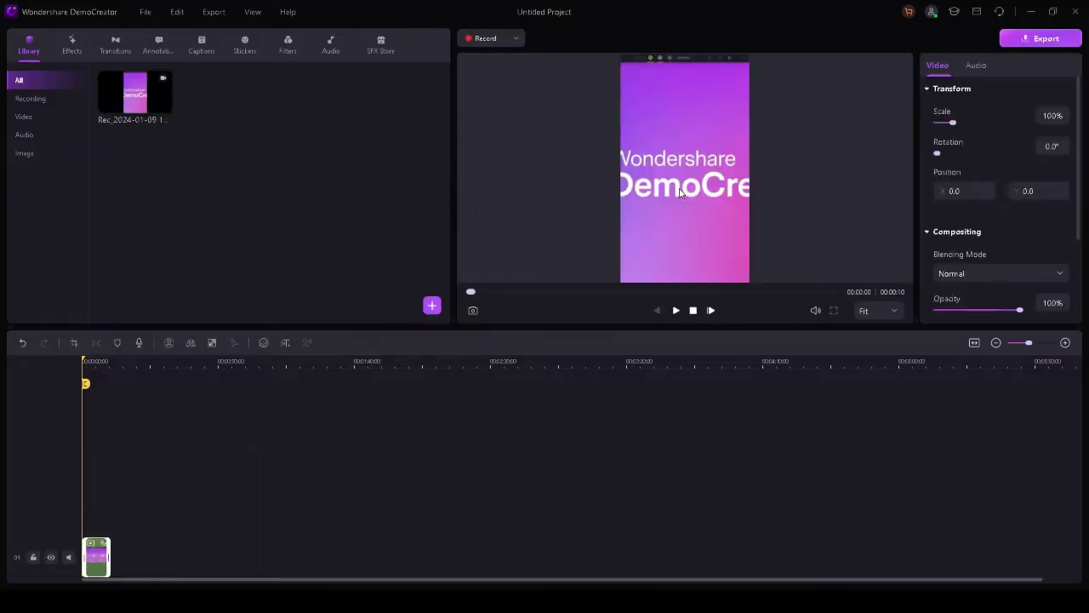
drag(104, 360, 83, 374)
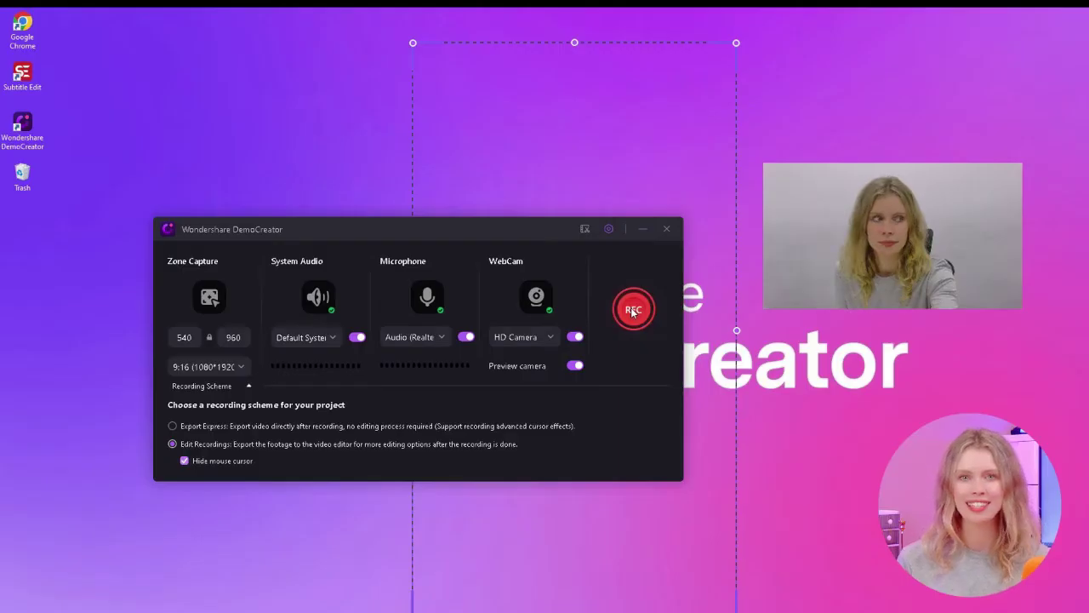
- Record with F9, drawing a white circle and a yellow rectangle, then stop into the editor
key(F9)
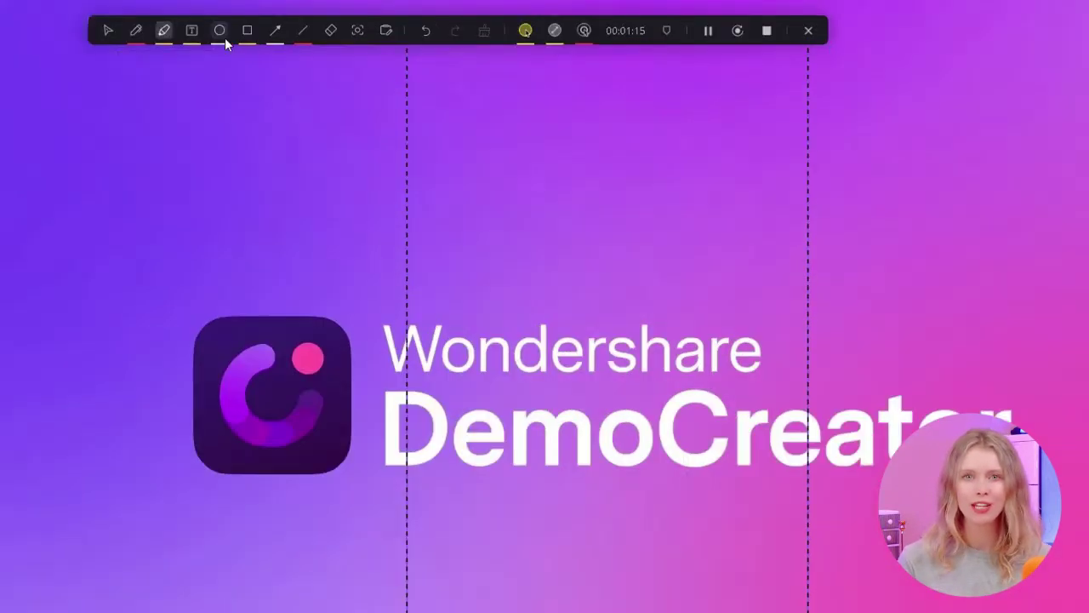
click(219, 32)
drag(435, 74, 509, 138)
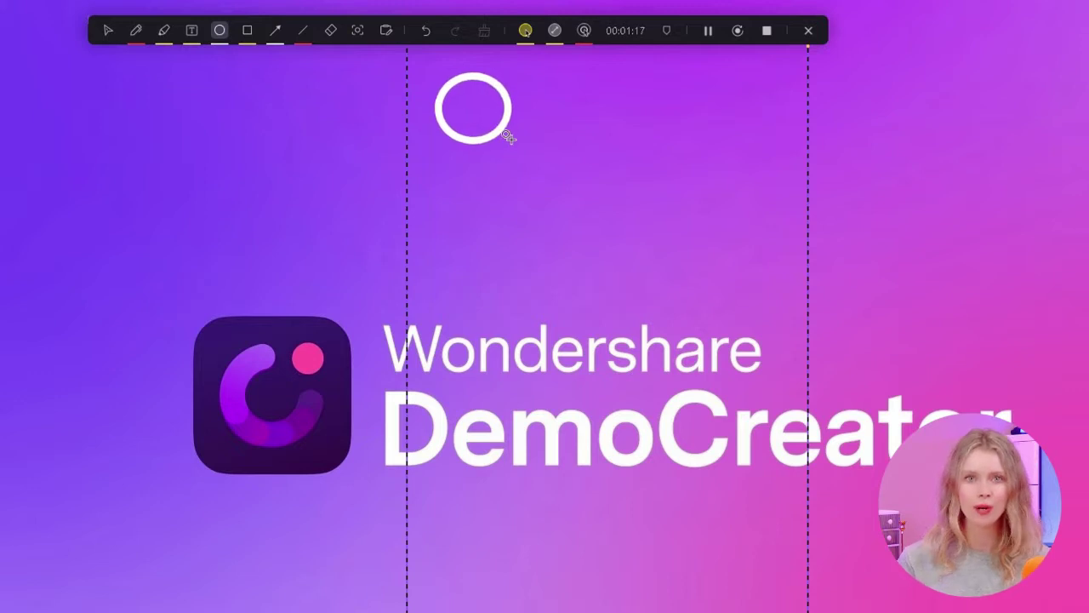
click(247, 32)
drag(530, 83, 646, 154)
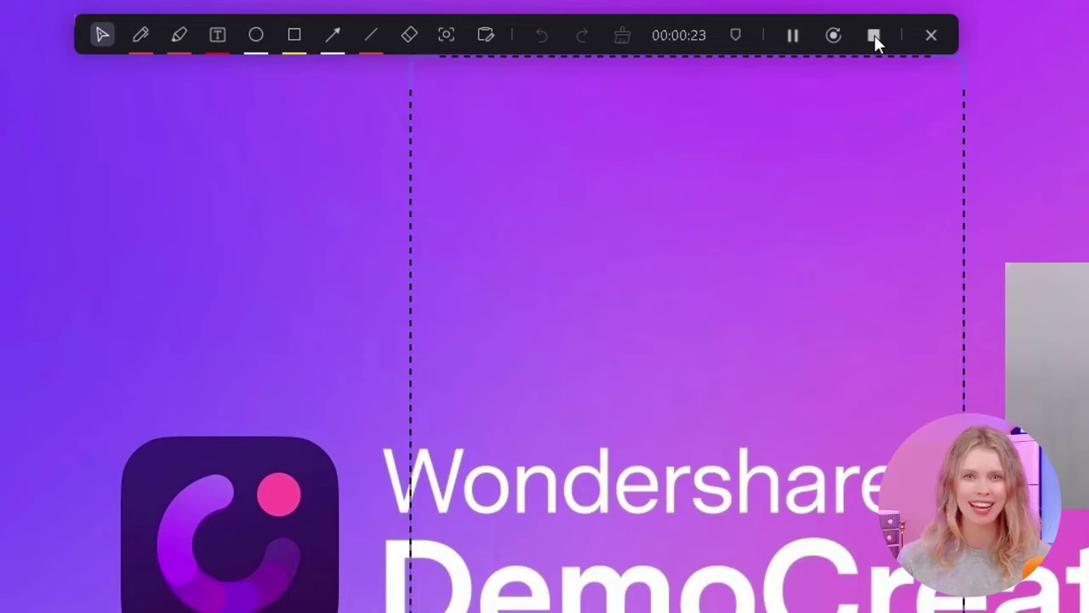
click(874, 35)
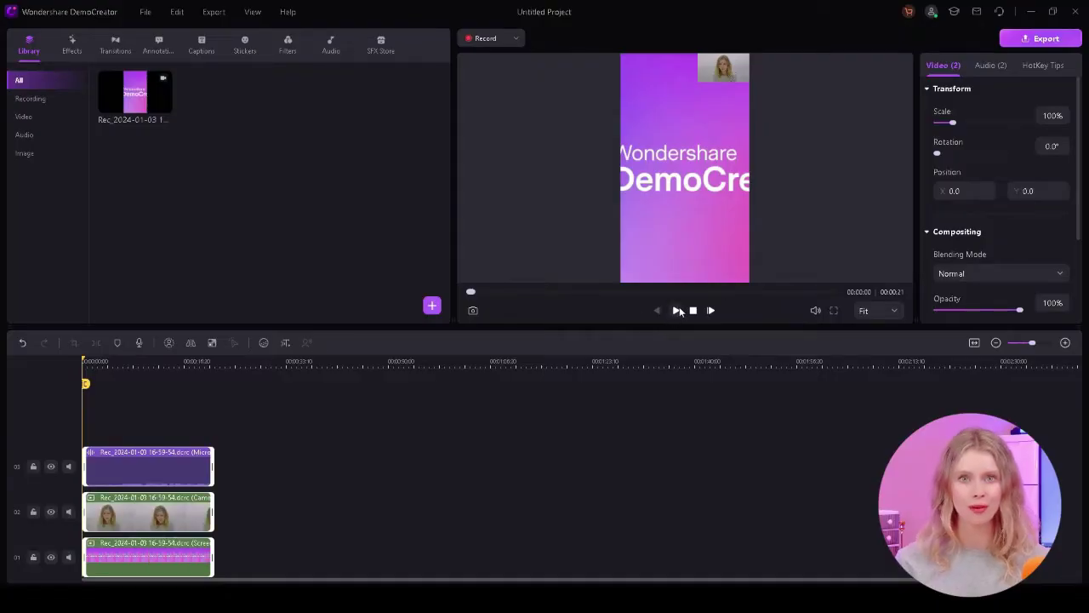
- Play the new 9:16 recording in the editor's preview window
click(676, 311)
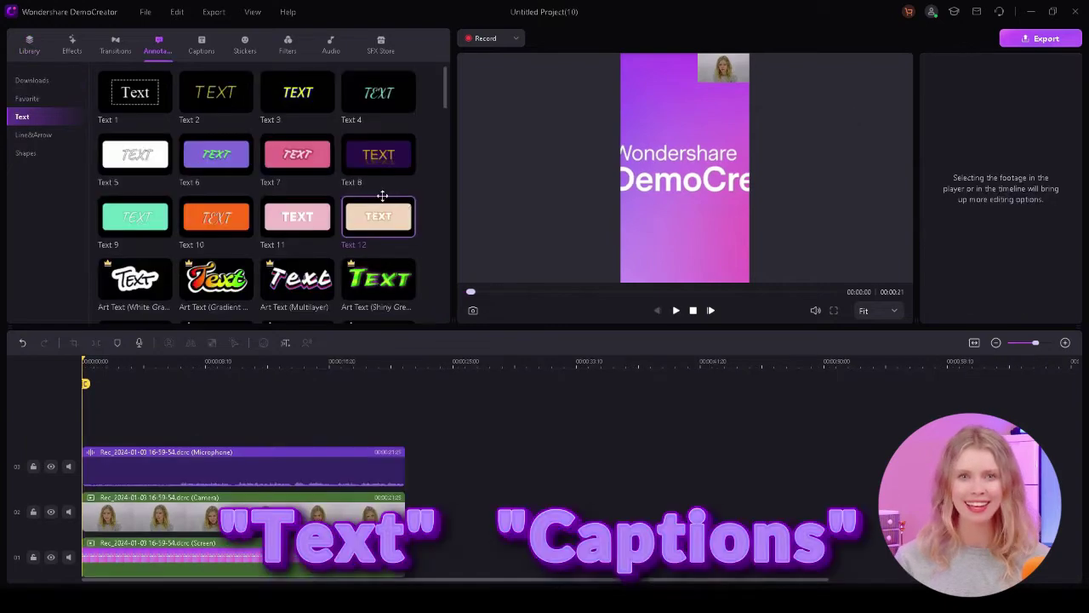
mouse_move(382, 199)
mouse_down()
mouse_move(196, 415)
mouse_move(87, 443)
mouse_move(88, 433)
mouse_up()
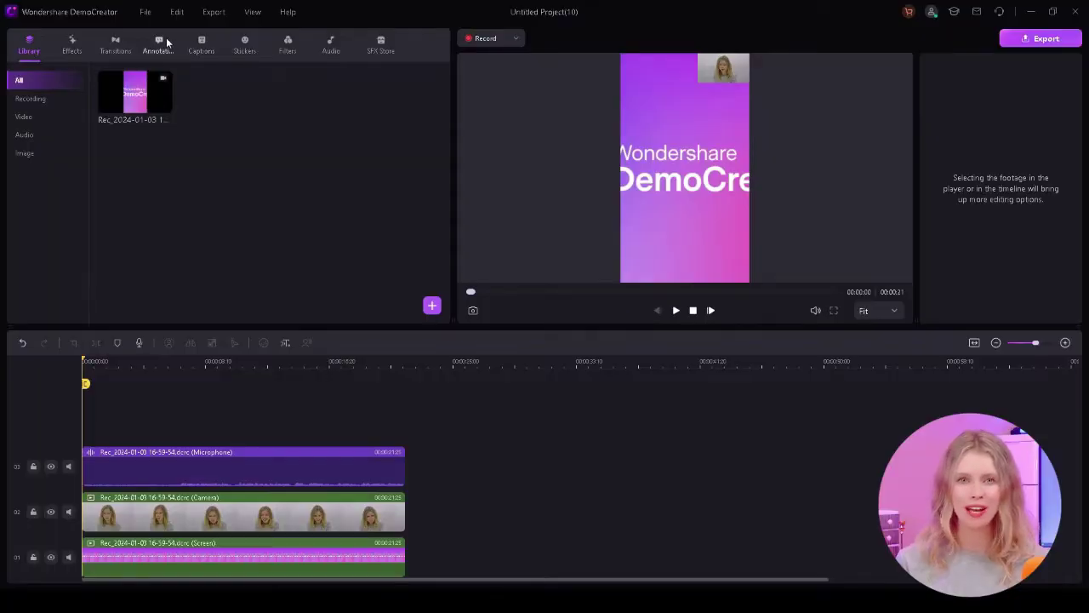
- Browse the Favorite and Text annotation templates down to the Art Text styles
click(166, 39)
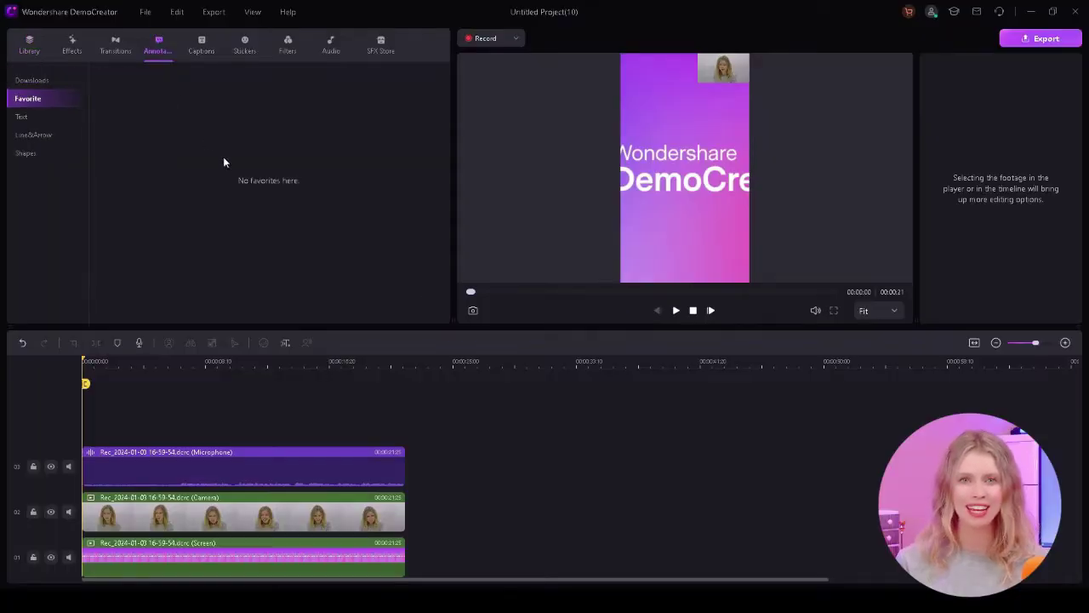
click(35, 119)
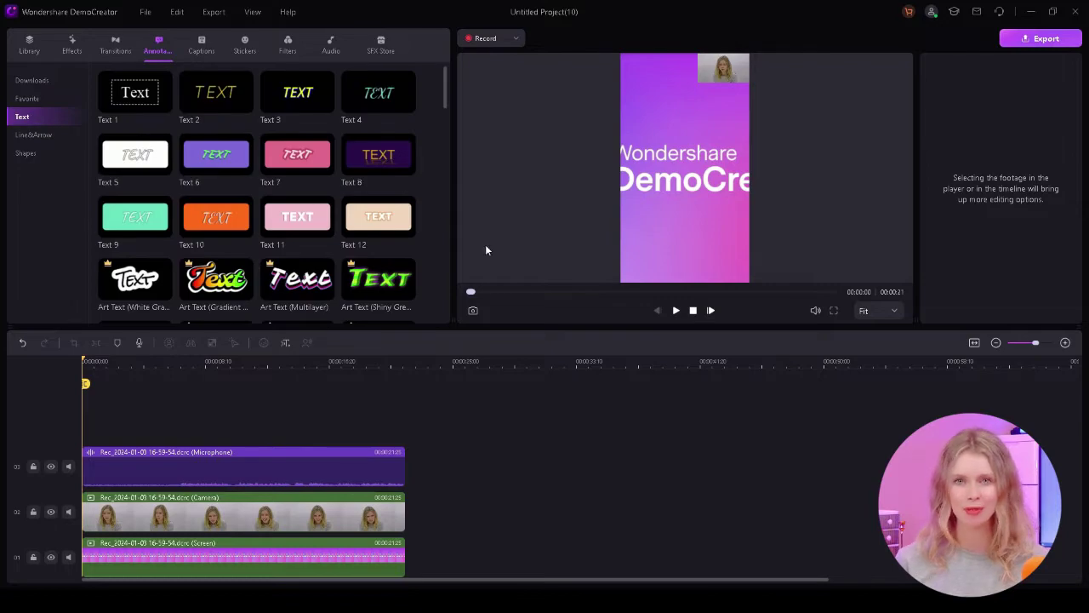
scroll(308, 152, down, 10)
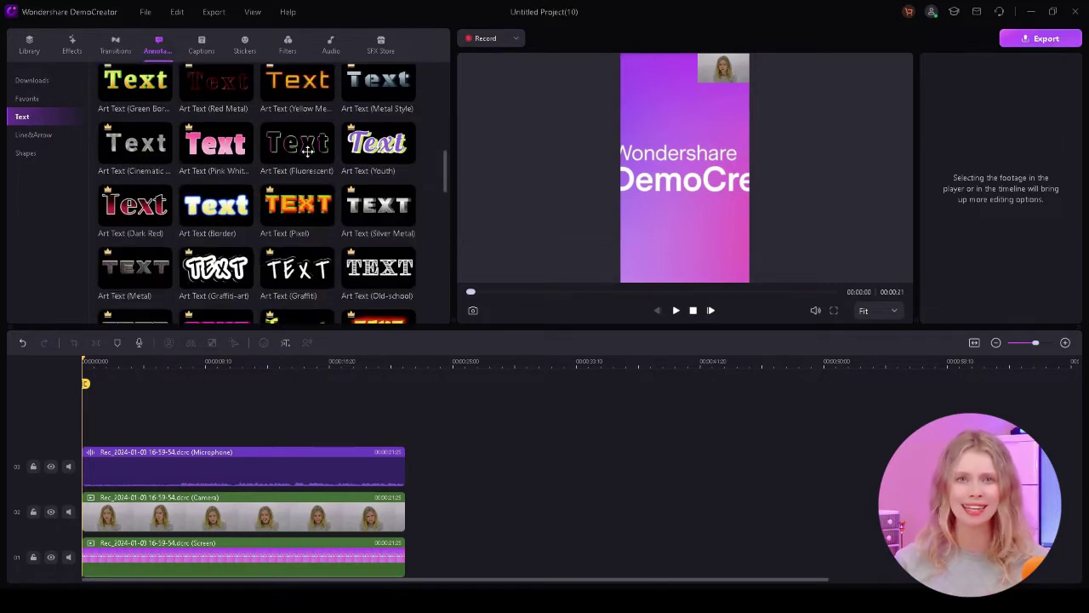
scroll(307, 152, down, 5)
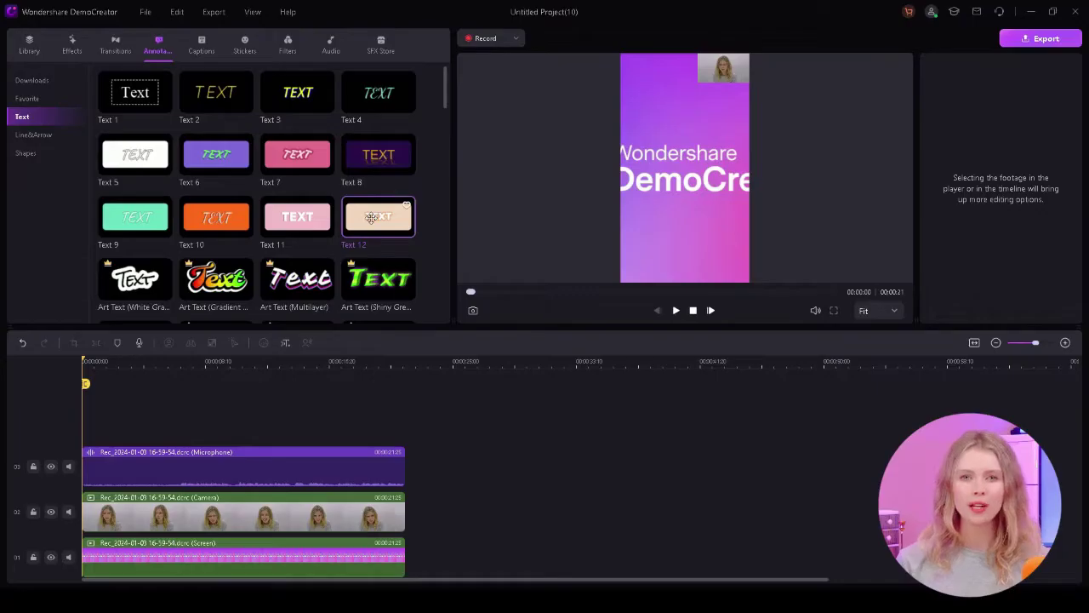
- Add Text 12 to the timeline and position its box near the frame's bottom
mouse_move(379, 217)
mouse_down()
mouse_move(136, 442)
mouse_move(87, 441)
mouse_up()
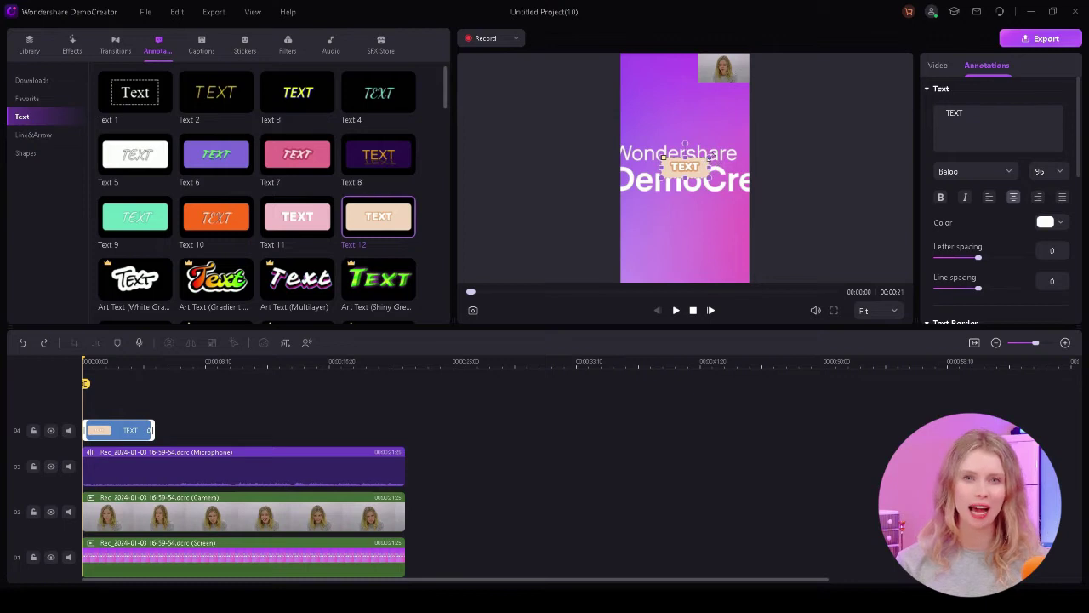
drag(723, 154, 726, 258)
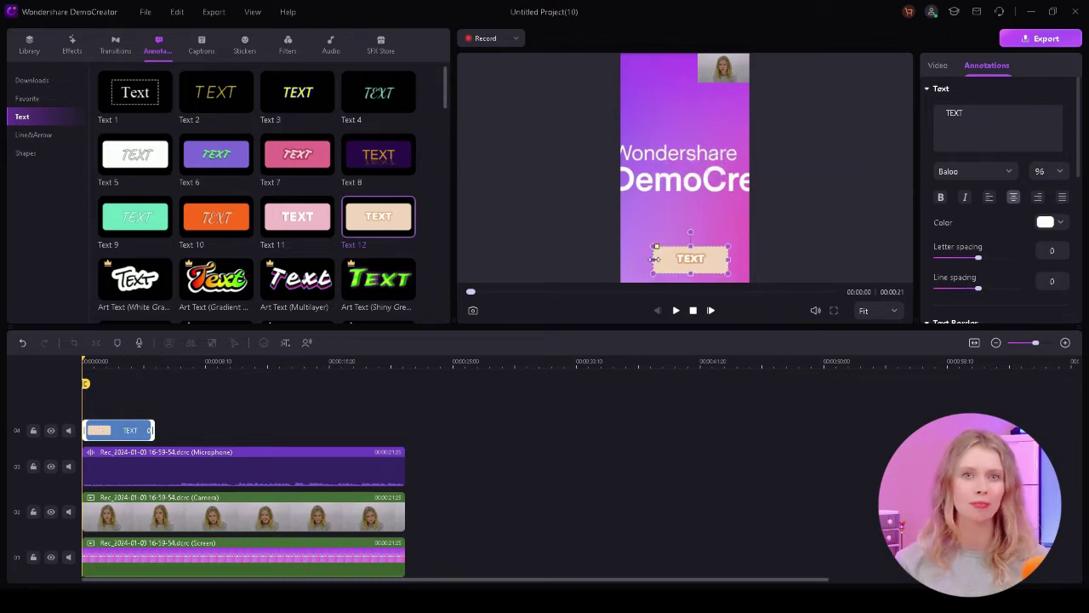
drag(685, 245, 684, 253)
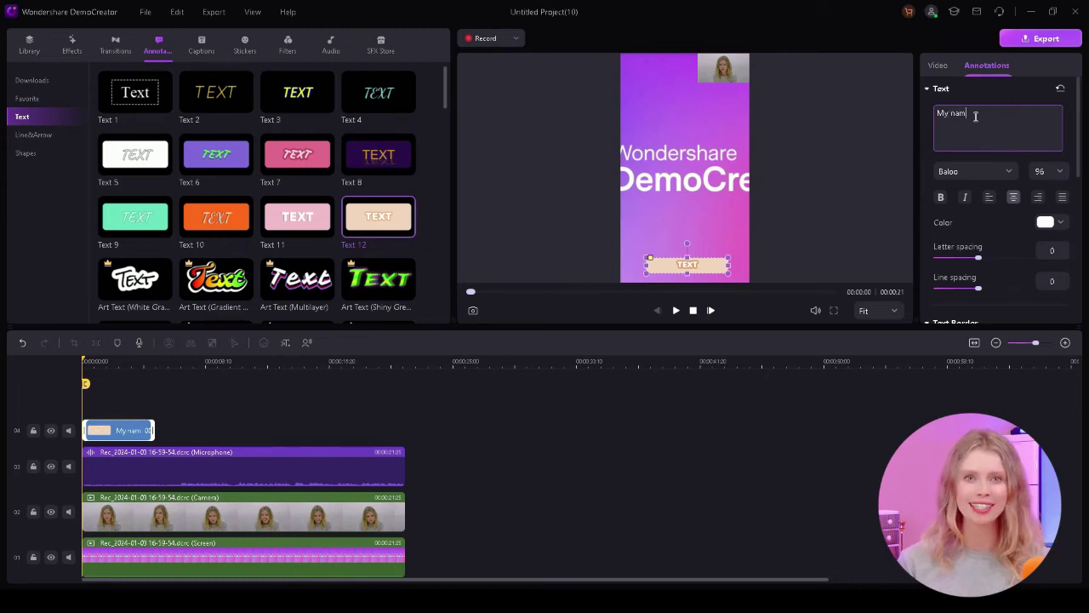
- Finish typing 'My name is Amy' and set the font to Cambria Bold Italic, size 85
text(s Amy)
click(974, 171)
scroll(987, 255, down, 5)
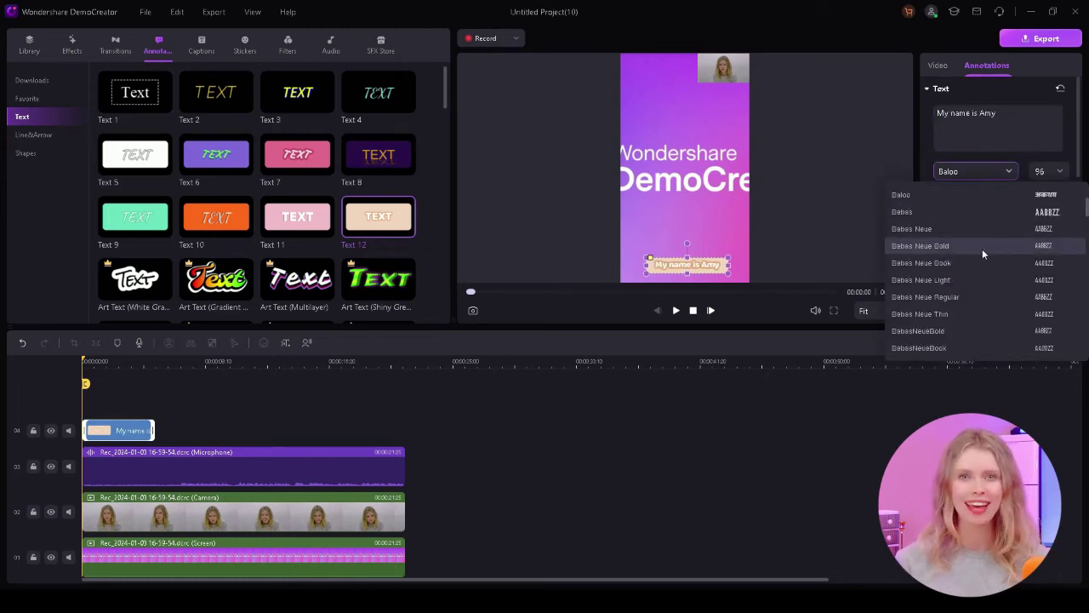
click(991, 279)
click(1060, 171)
scroll(1052, 255, up, 5)
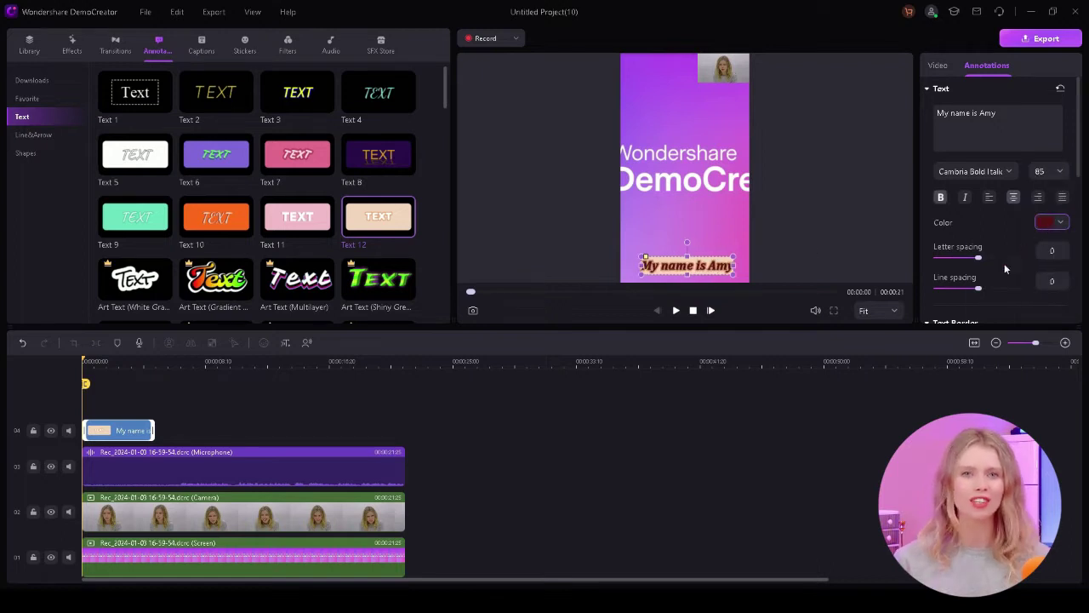
- Make the text black and raise letter spacing to 2 and line spacing to 5
click(1052, 221)
click(976, 315)
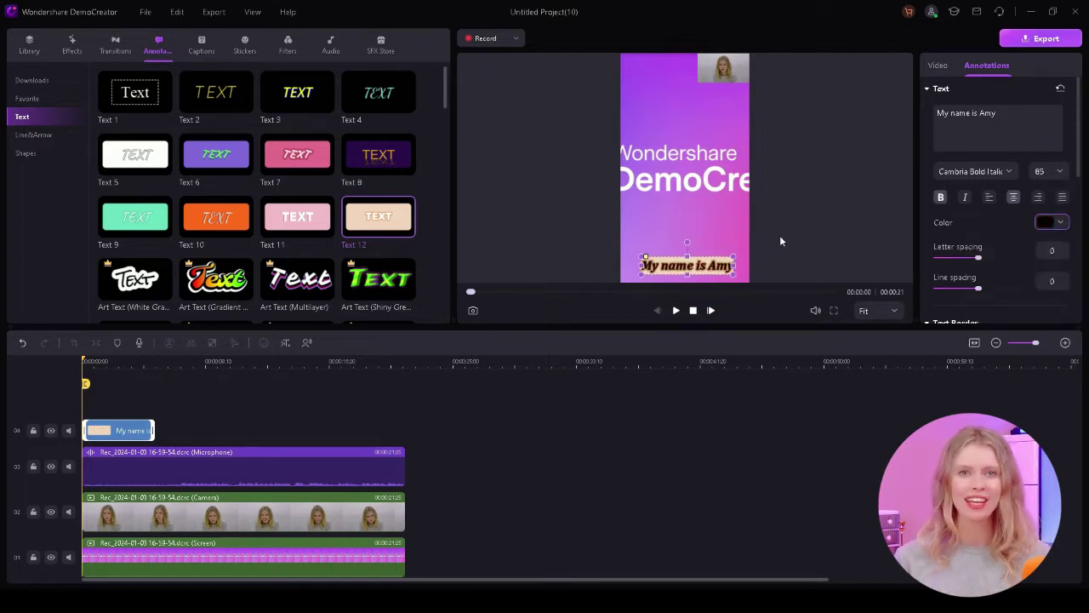
drag(978, 257, 984, 289)
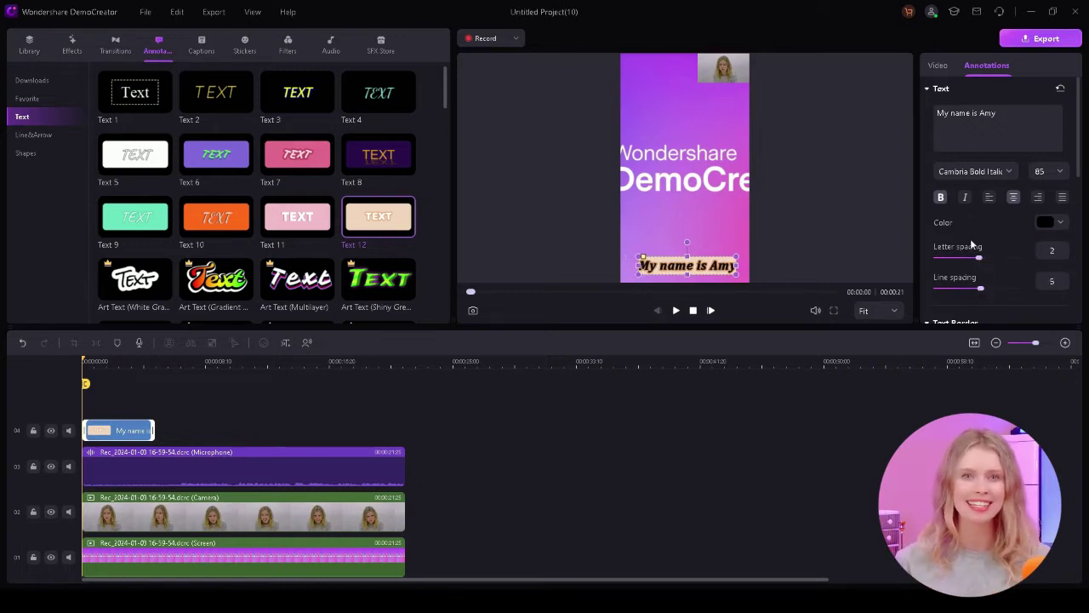
scroll(968, 240, down, 3)
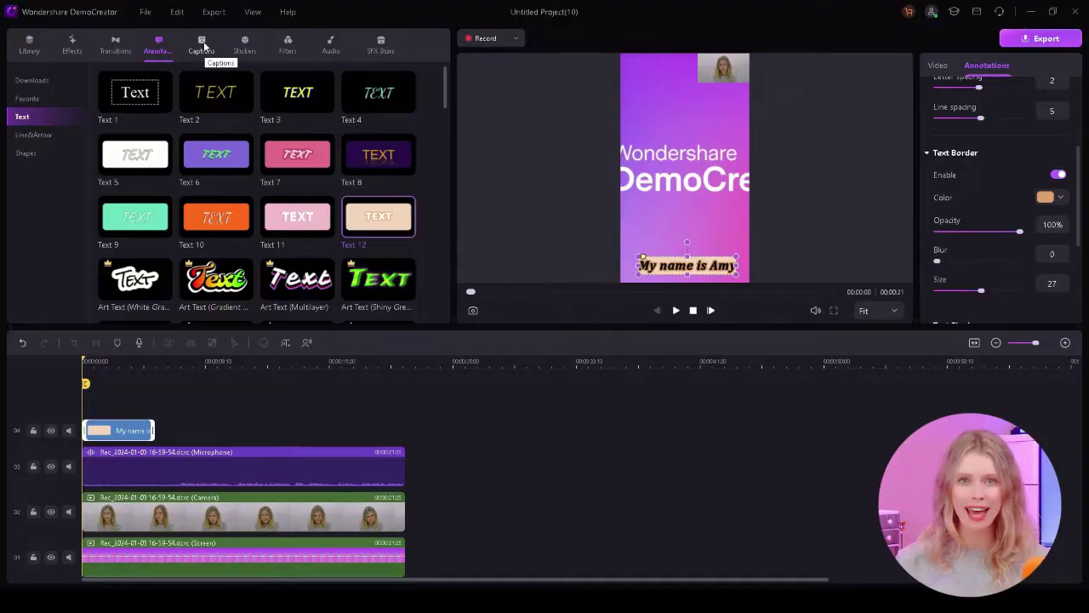
- Run Auto-Caption speech recognition with English (United States) as the video language
click(203, 45)
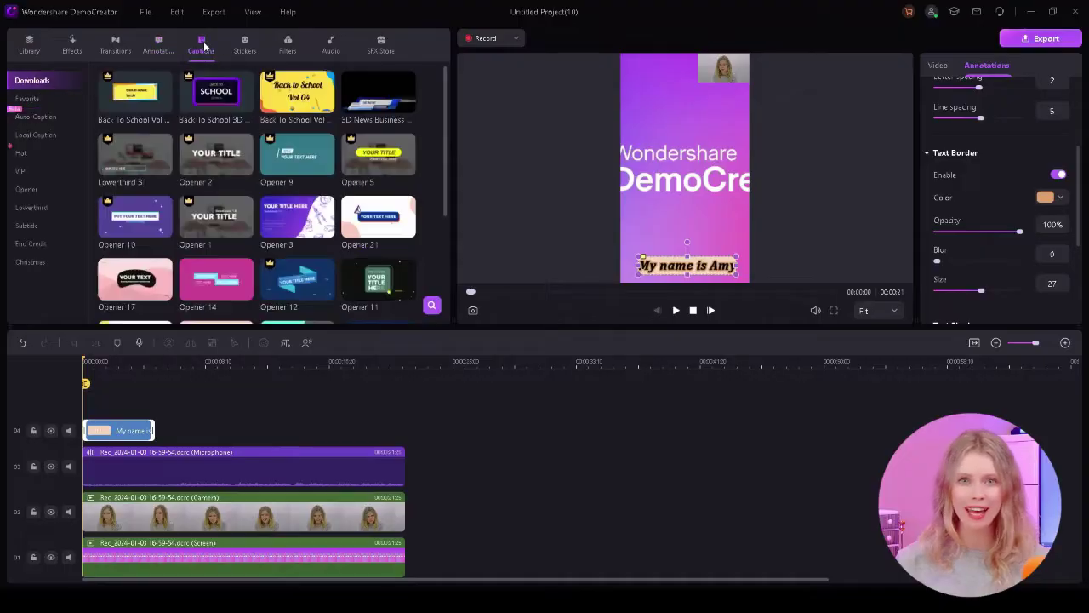
click(38, 116)
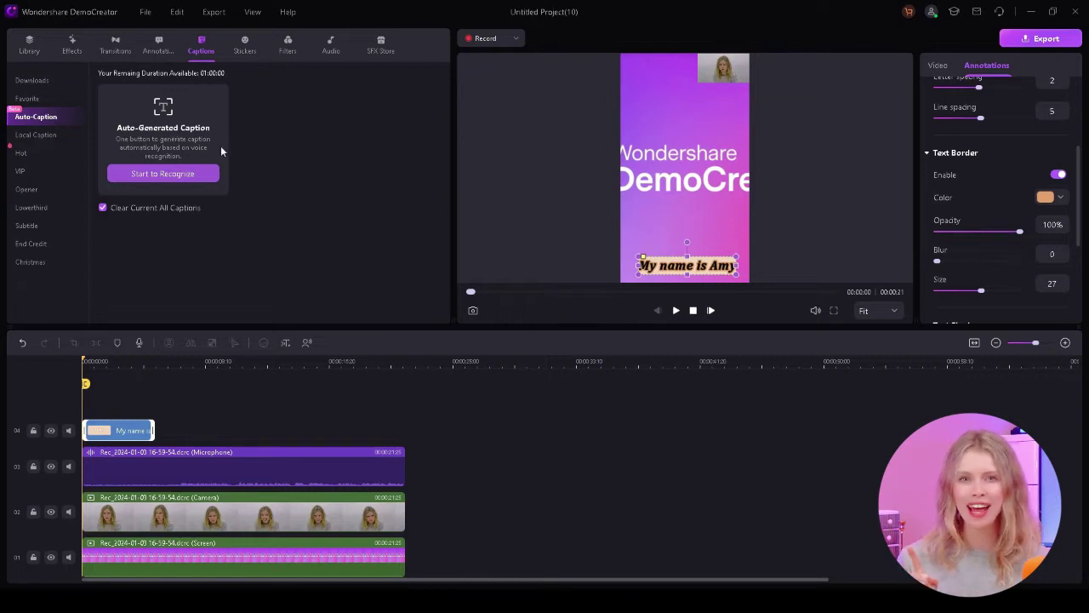
click(182, 177)
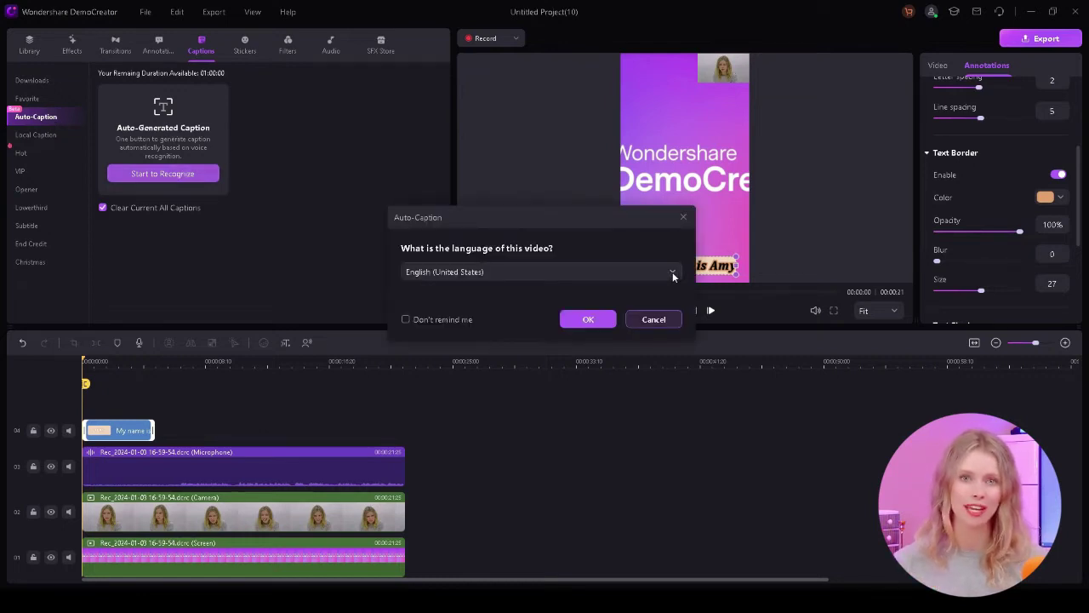
click(602, 320)
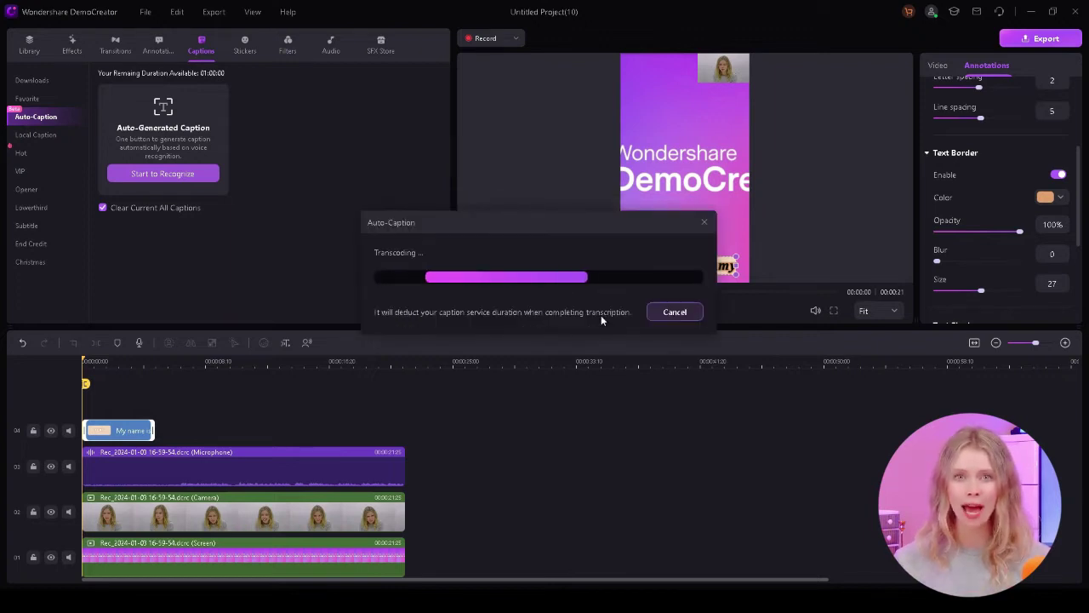
scroll(146, 435, left, 1)
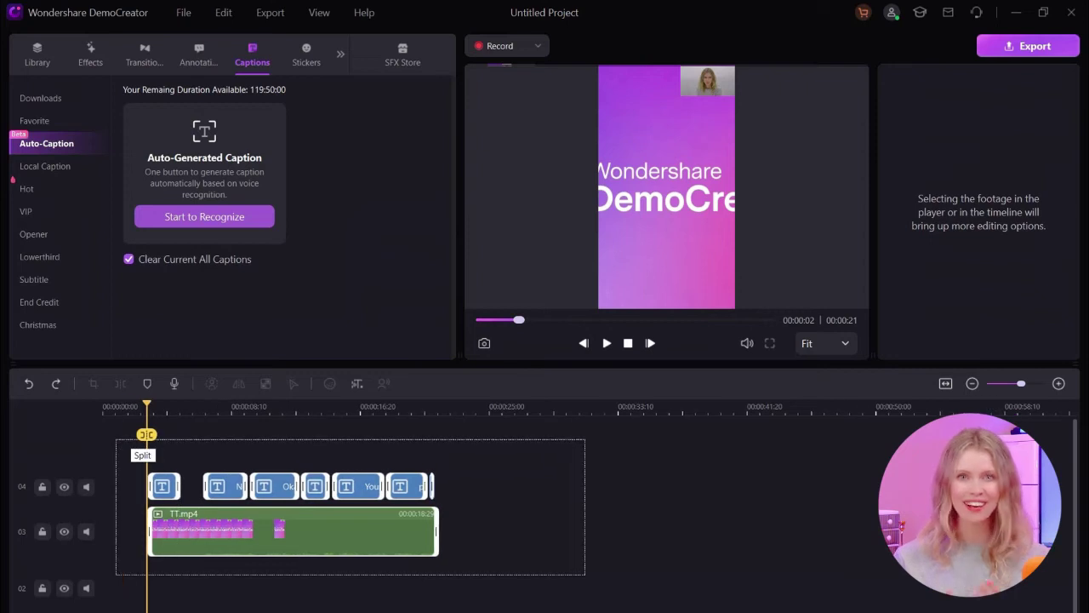
- Select all timeline clips, shift them to the start, and jump to the beginning
drag(586, 575, 125, 440)
key(ctrl+y)
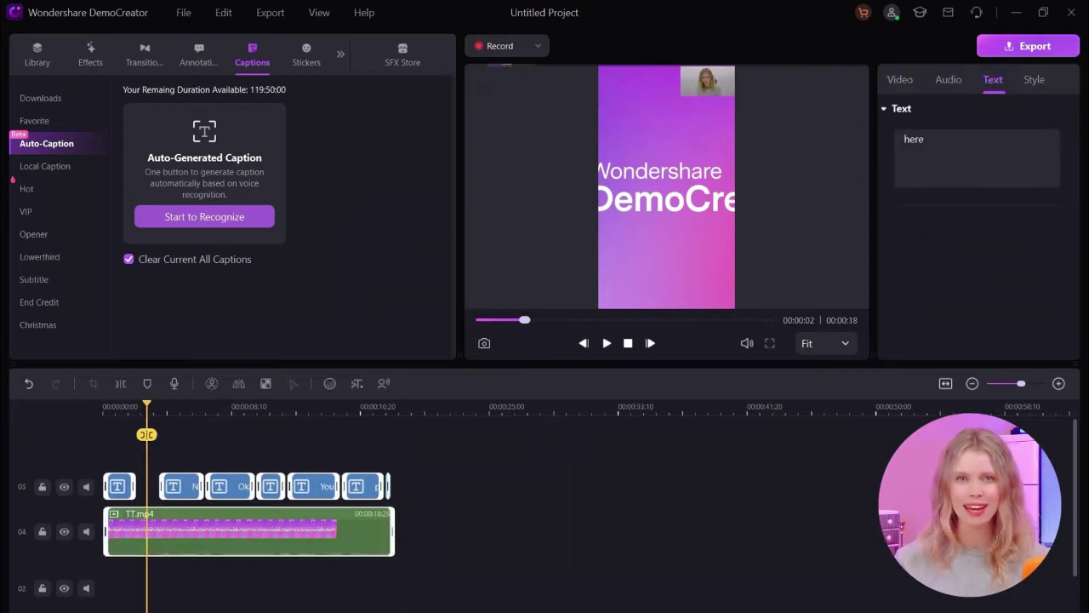
key(Home)
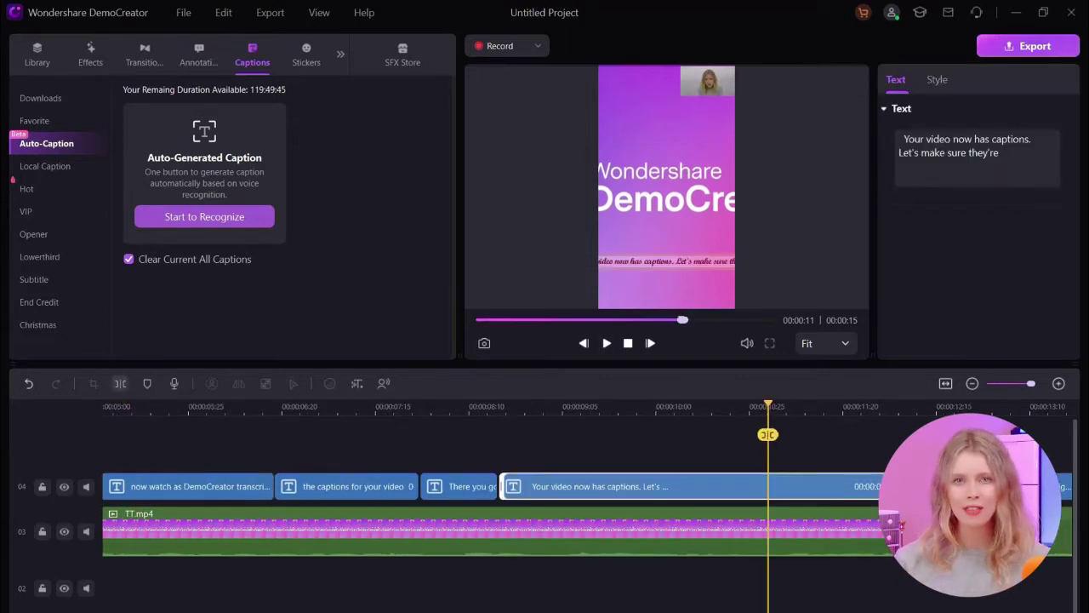
- Extend the 'now watch as' caption to start earlier and play back to check timing
key(ctrl+b)
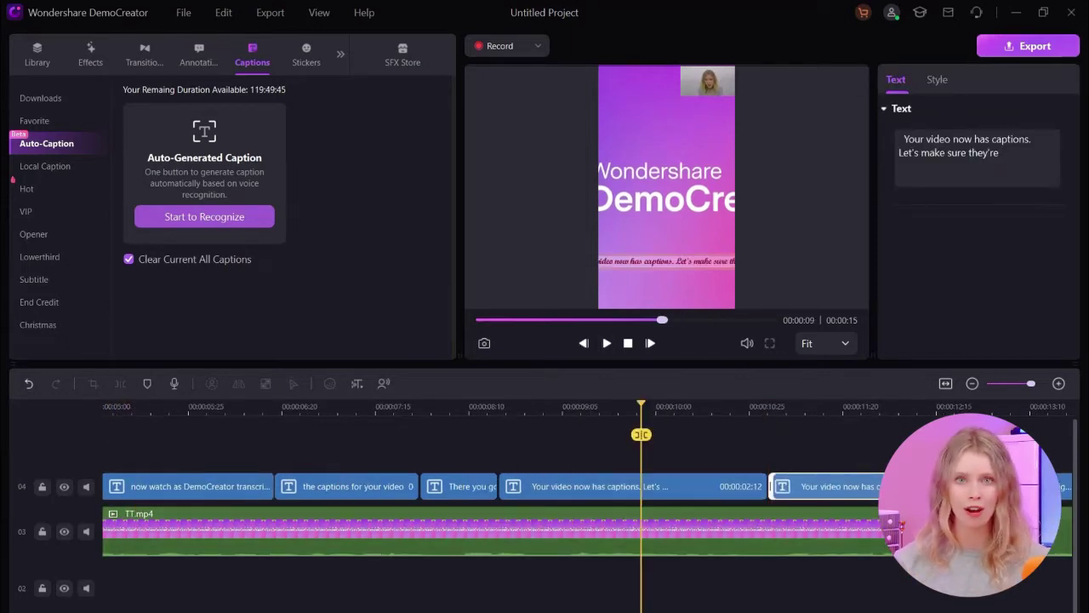
key(ctrl+z)
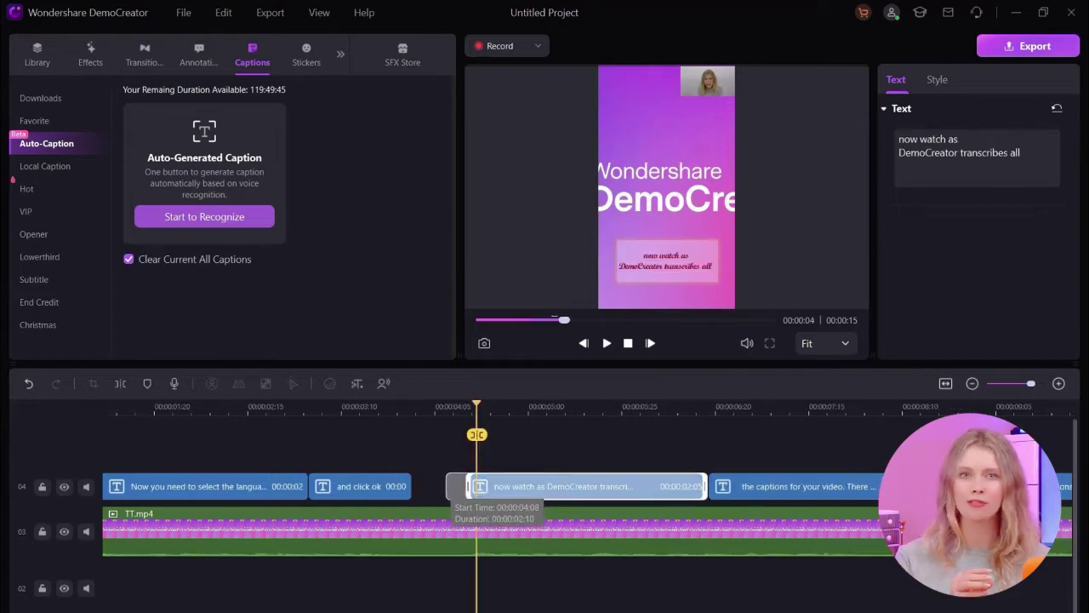
drag(466, 486, 444, 485)
key(space)
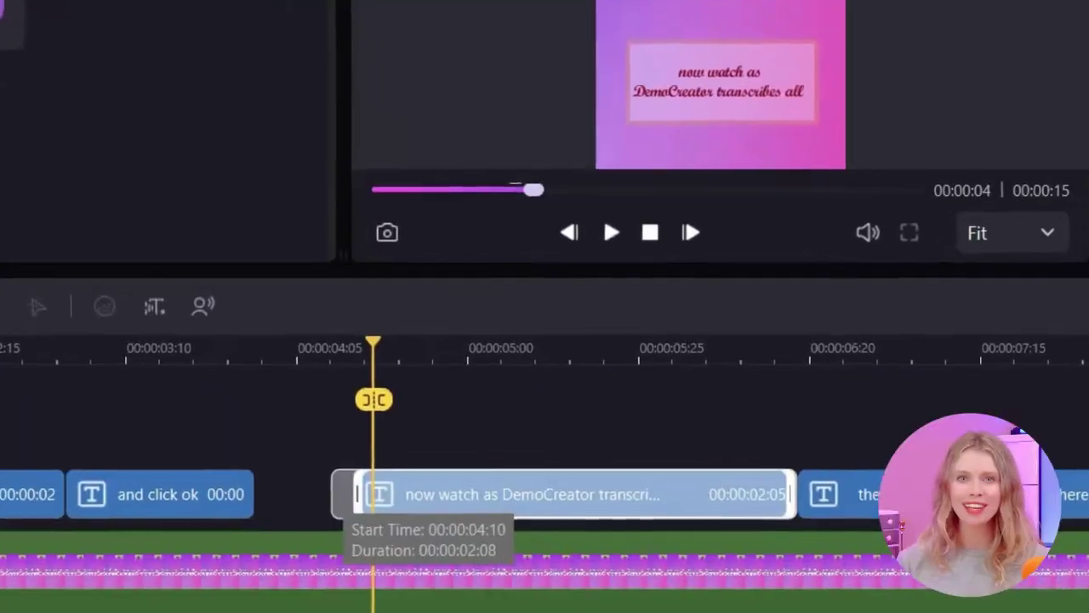
- Shift the 'now watch as' caption slightly earlier and select the caption text in the preview
drag(332, 494, 305, 494)
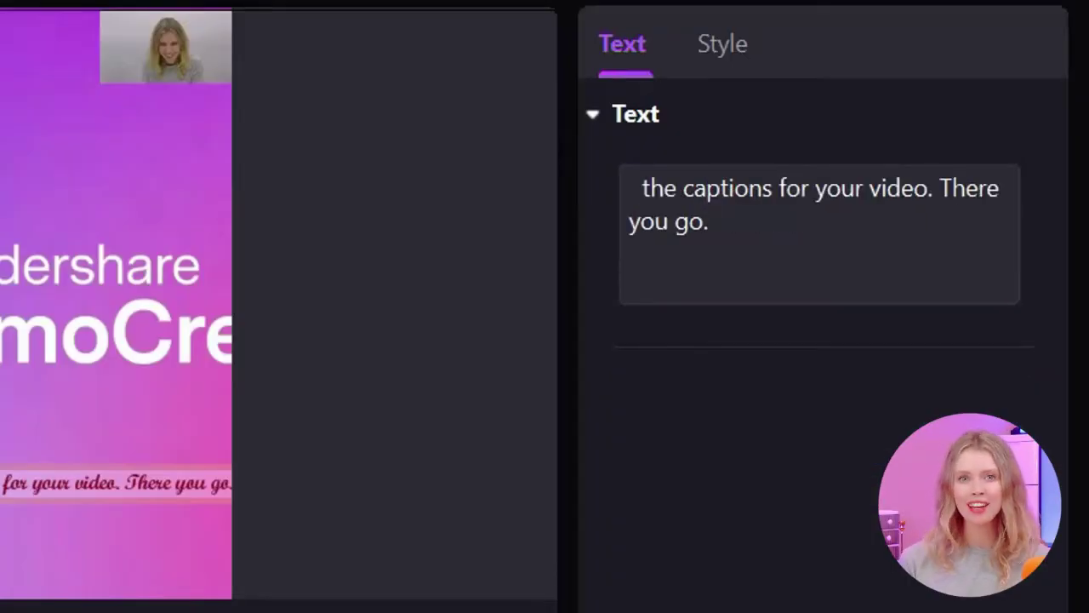
drag(630, 188, 725, 221)
click(721, 221)
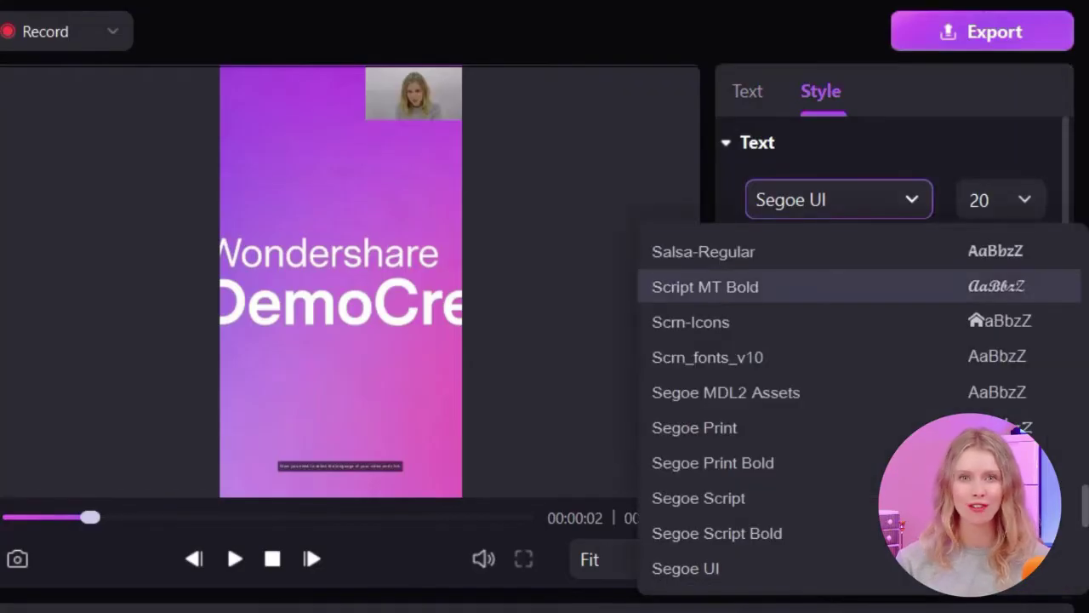
- Apply Script MT Bold at size 49 and a mint-green colour to the caption text
key(Return)
click(1024, 199)
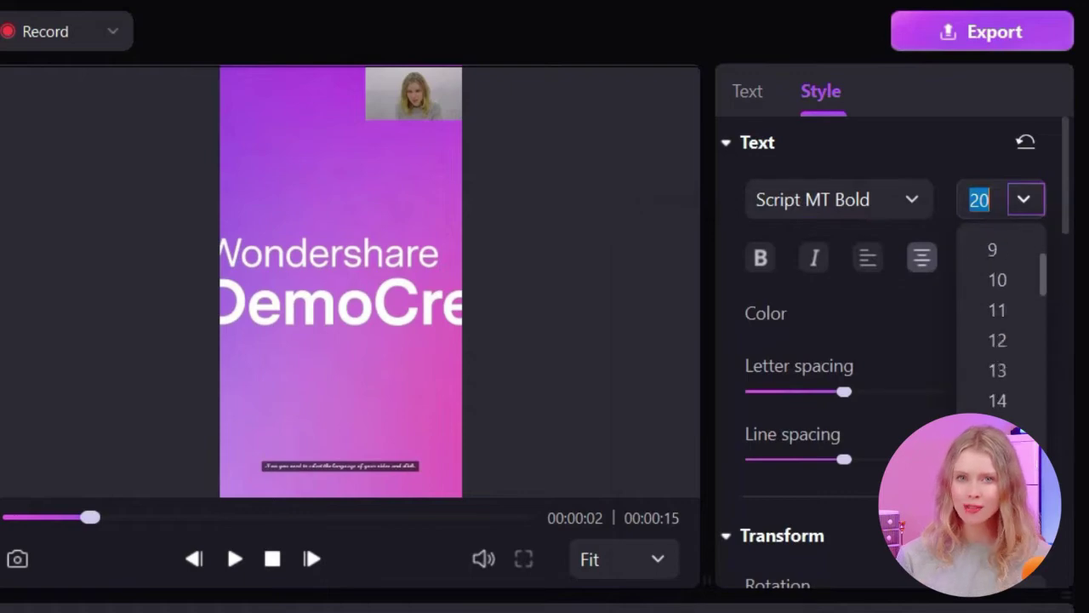
text(32)
key(Return)
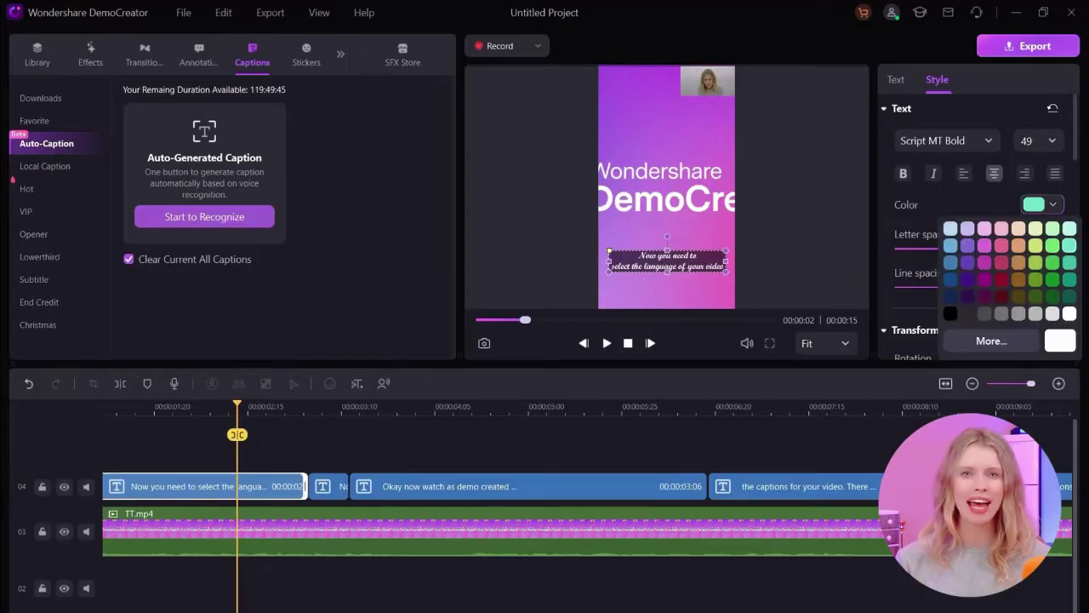
click(1070, 245)
click(1041, 204)
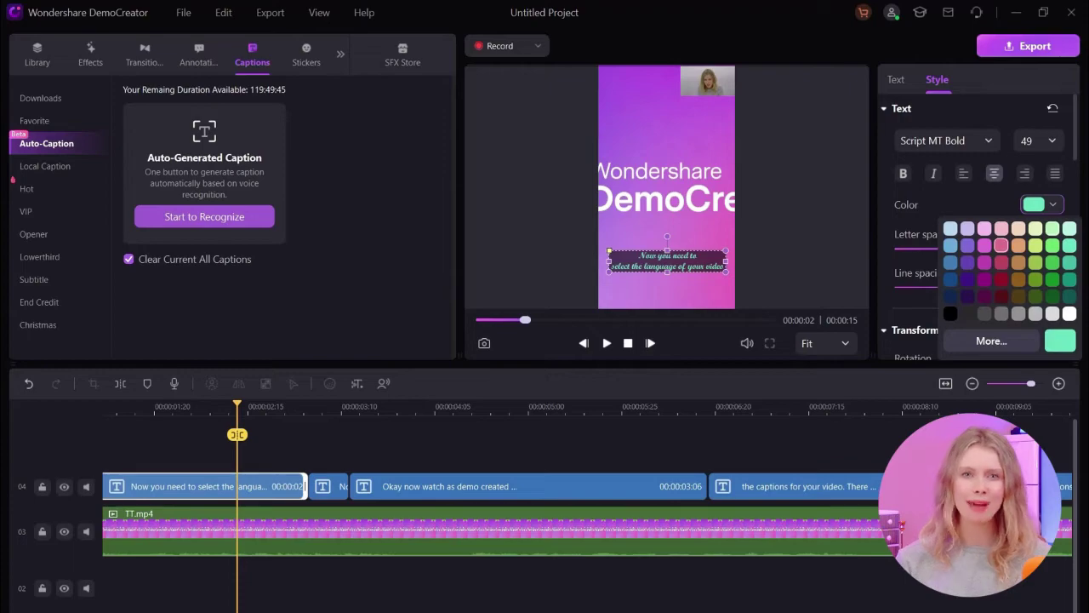